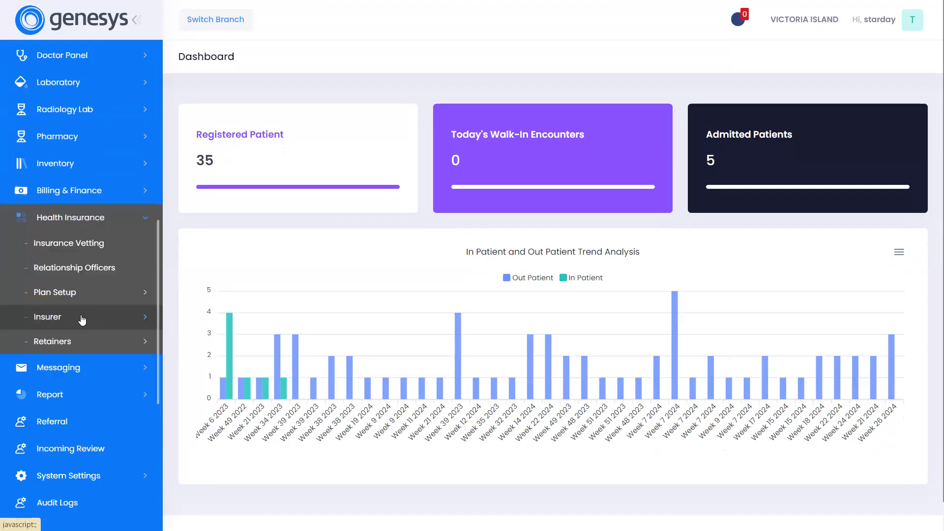
Open the Insurers list under Health Insurance and start a new HMO record.
{"action": "left_click", "coordinate": [96, 318]}
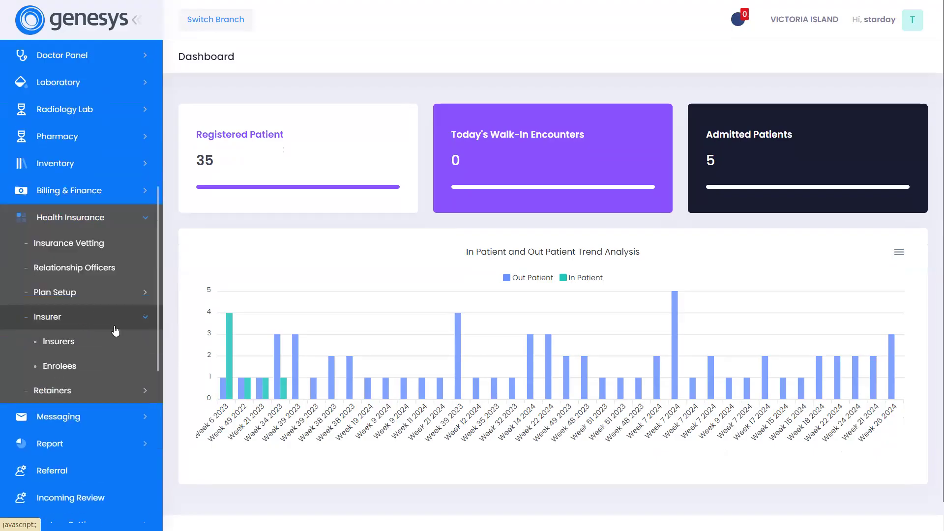
{"action": "scroll", "coordinate": [117, 328], "scroll_direction": "down", "scroll_amount": 2}
{"action": "left_click", "coordinate": [116, 328]}
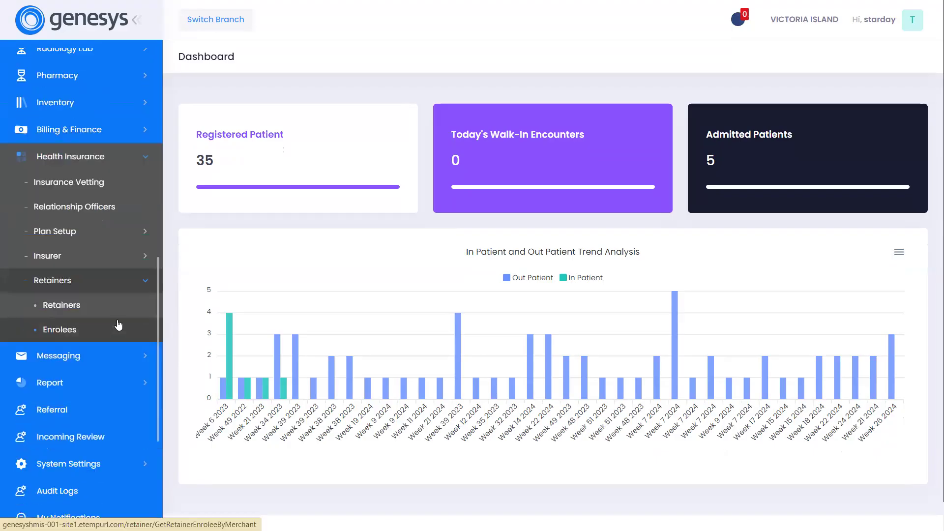
{"action": "left_click", "coordinate": [126, 258]}
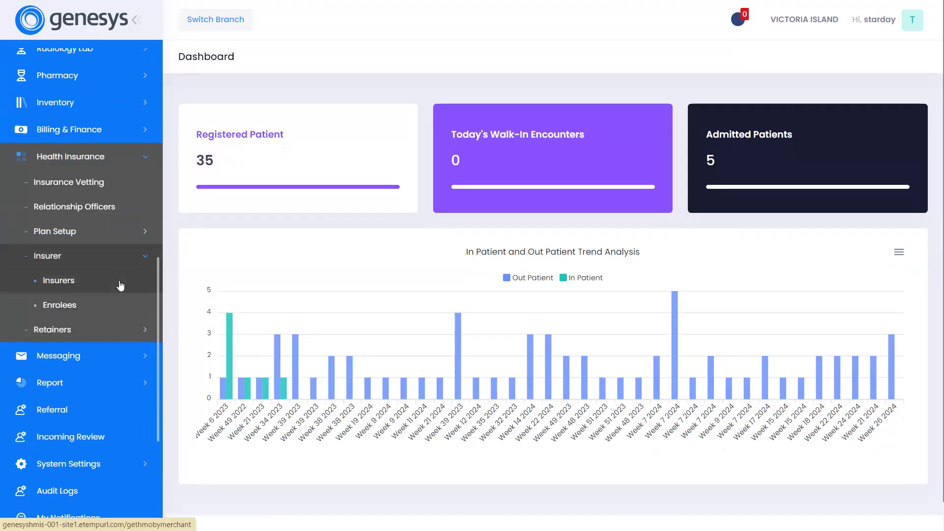
{"action": "left_click", "coordinate": [121, 285]}
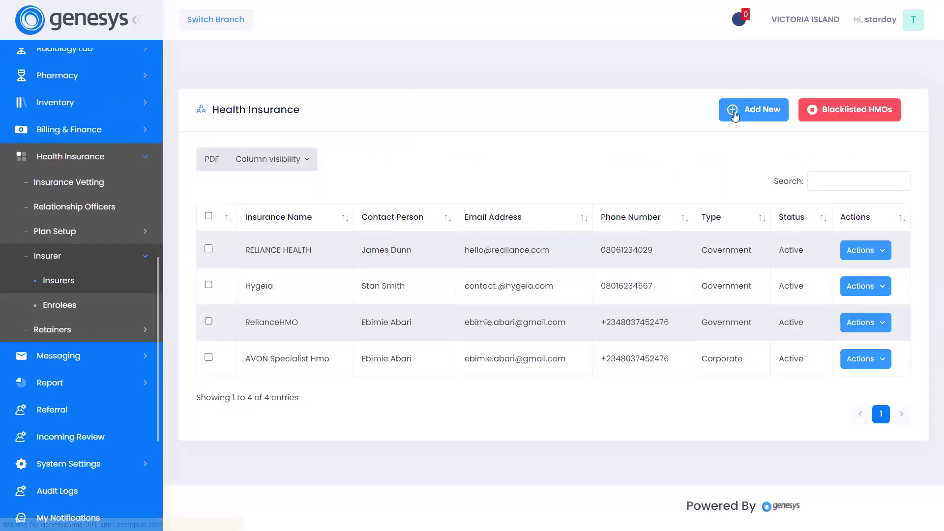
{"action": "left_click", "coordinate": [734, 114]}
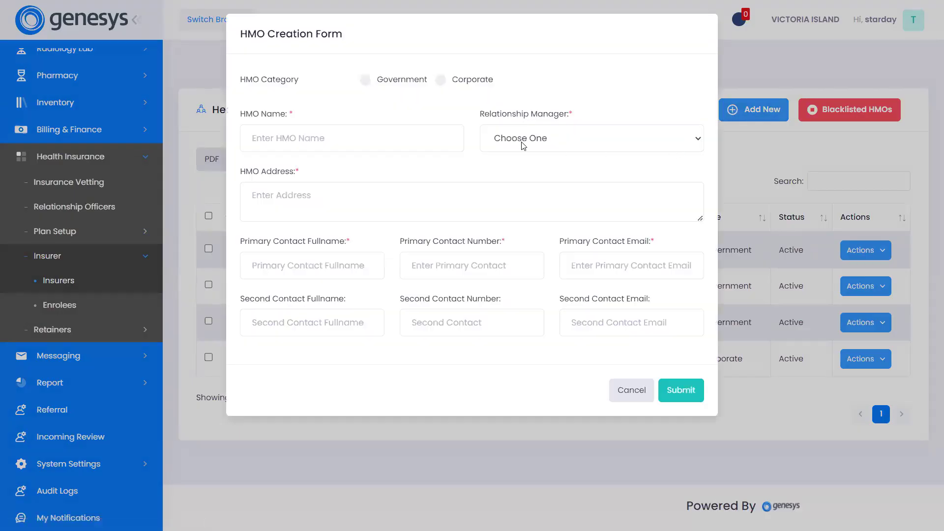
Set the HMO category to Government and enter XYZ HMO as the HMO name.
{"action": "left_click", "coordinate": [367, 79]}
{"action": "left_click", "coordinate": [409, 142]}
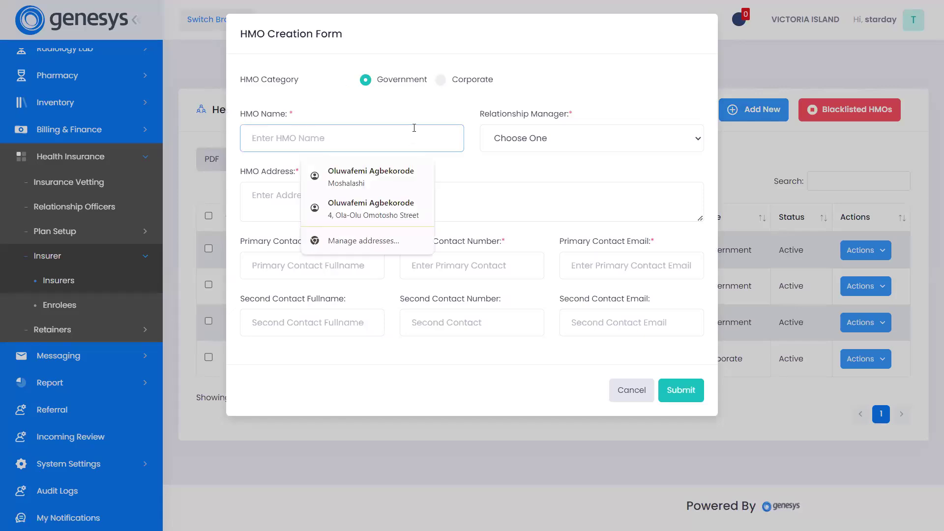
{"action": "type", "text": "A"}
{"action": "key", "text": "BackSpace"}
{"action": "type", "text": "XYZ"}
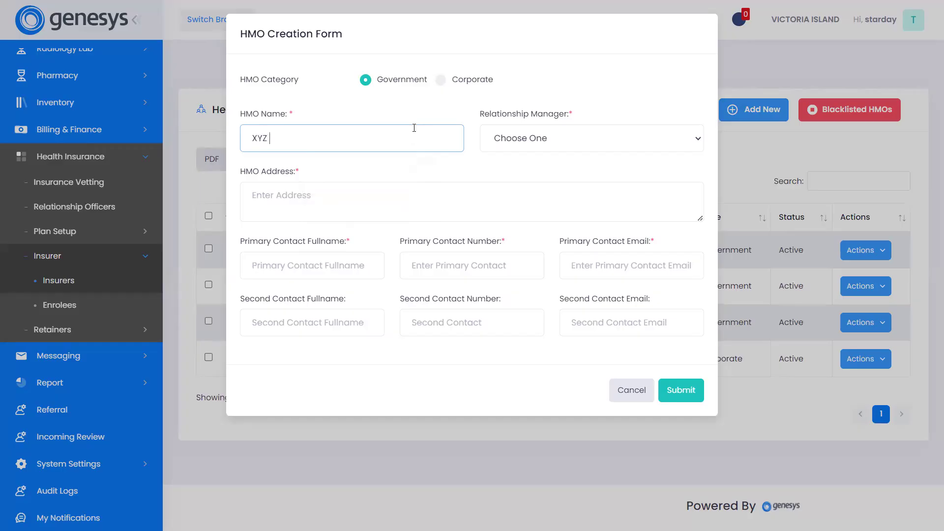
{"action": "type", "text": " HMO"}
Assign the first listed person as relationship manager and fill in the HMO's address.
{"action": "left_click", "coordinate": [521, 137]}
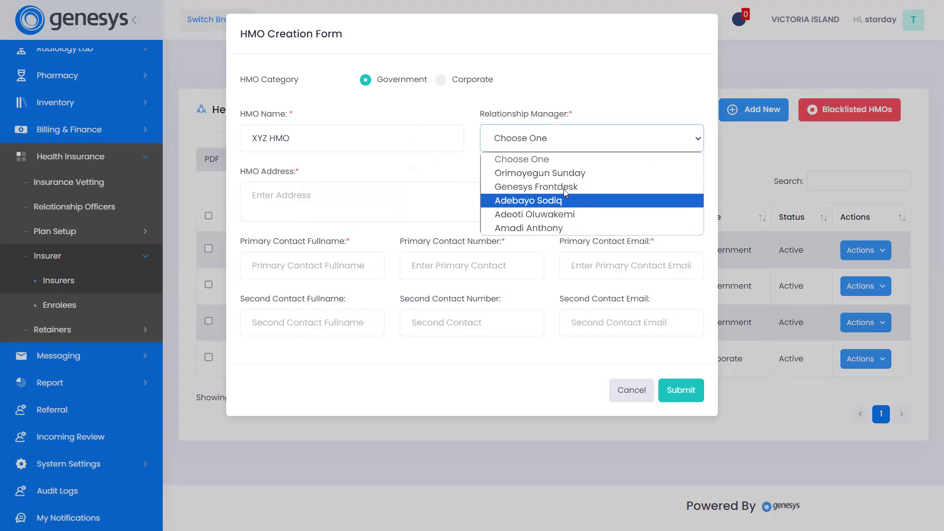
{"action": "left_click", "coordinate": [583, 175]}
{"action": "left_click", "coordinate": [311, 148]}
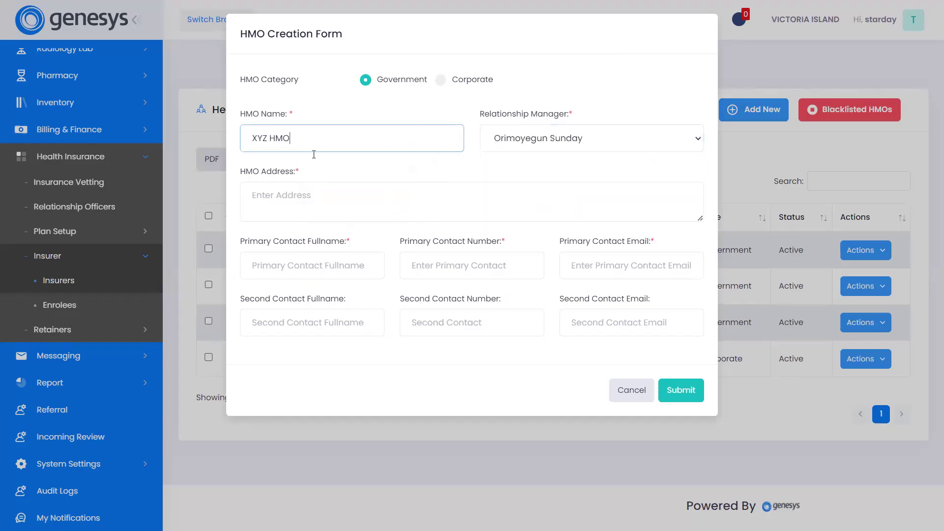
{"action": "left_click", "coordinate": [298, 198]}
{"action": "type", "text": "3, Test Ave"}
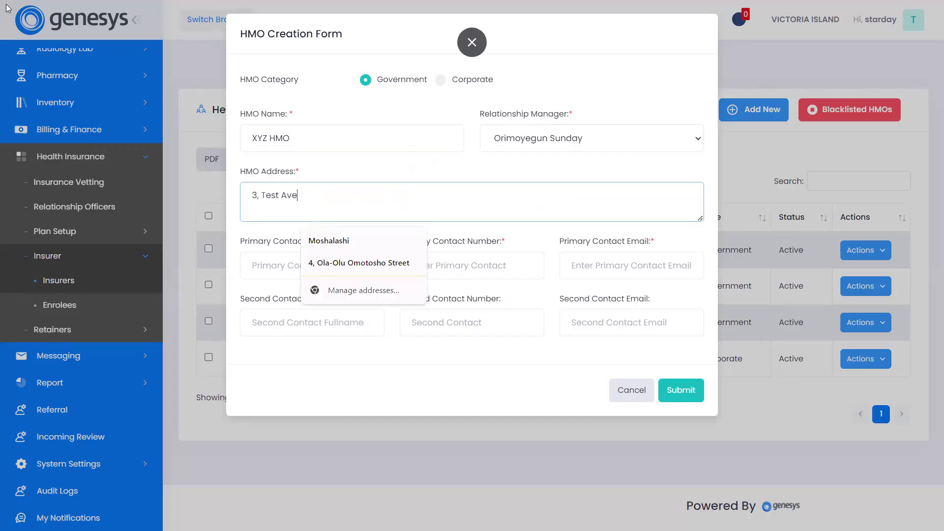
{"action": "type", "text": "nue"}
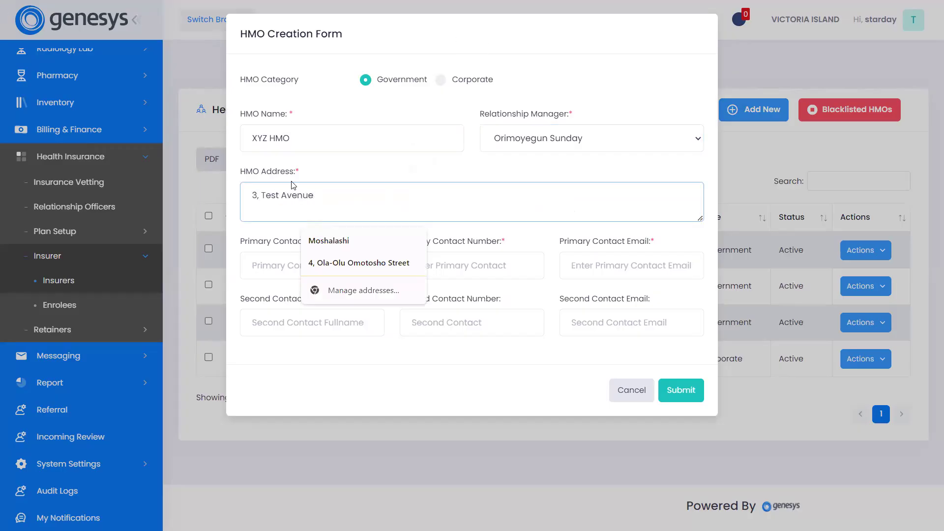
{"action": "left_click", "coordinate": [361, 352]}
Enter the primary contact's full name and phone number for XYZ HMO.
{"action": "left_click", "coordinate": [328, 264]}
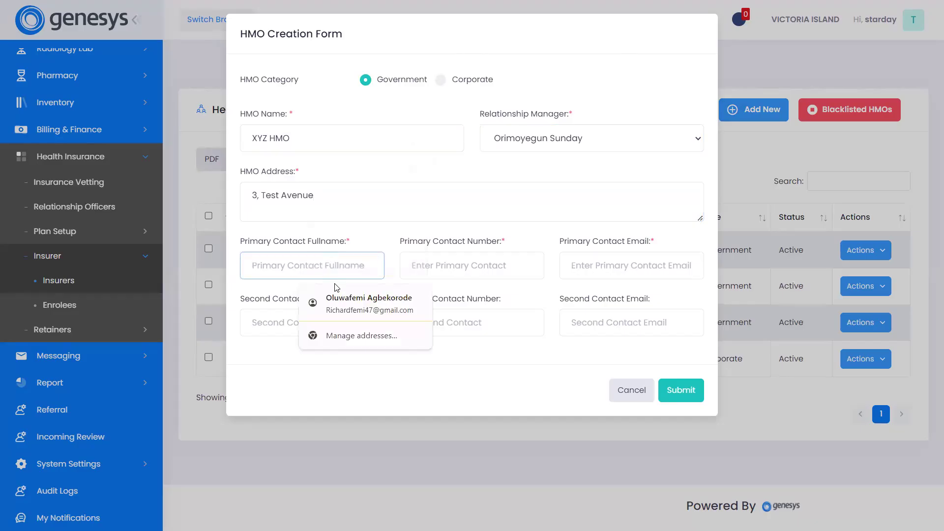
{"action": "type", "text": "JOHN DOE"}
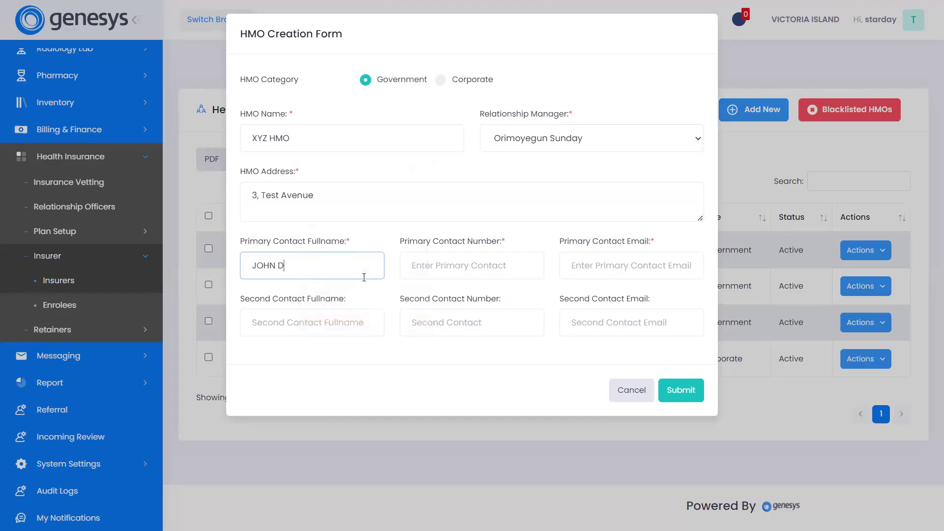
{"action": "key", "text": "Tab"}
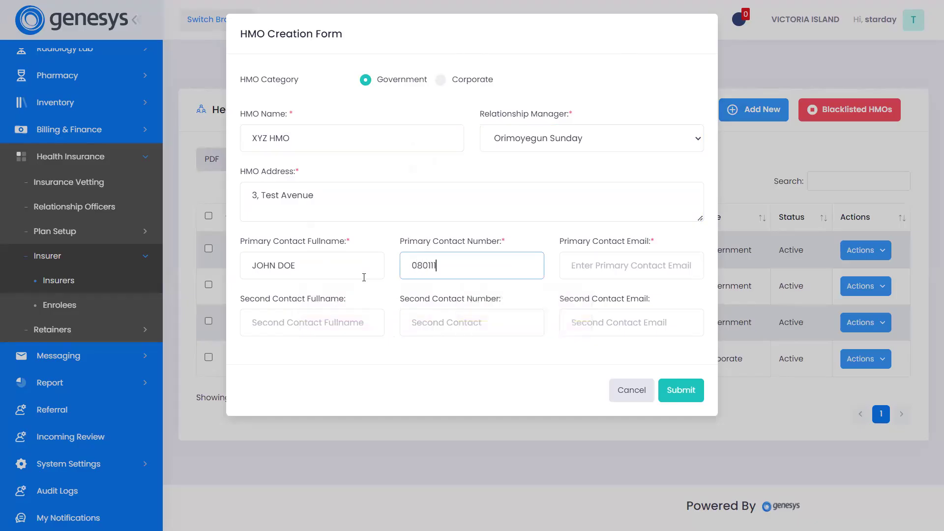
Fill in the primary contact's e-mail and submit the new HMO record.
{"action": "left_click", "coordinate": [678, 275]}
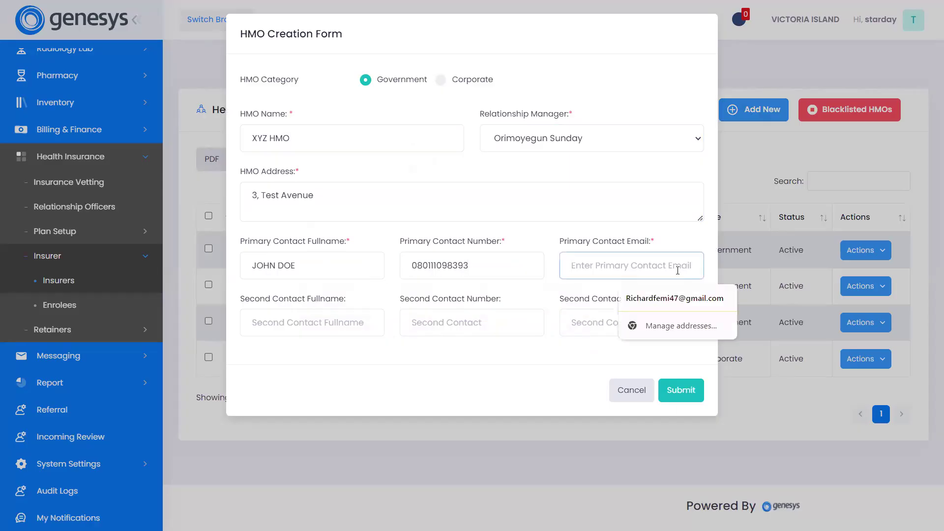
{"action": "type", "text": "H"}
{"action": "key", "text": "BackSpace"}
{"action": "type", "text": "HI"}
{"action": "key", "text": "BackSpace"}
{"action": "key", "text": "BackSpace"}
{"action": "type", "text": "johnd"}
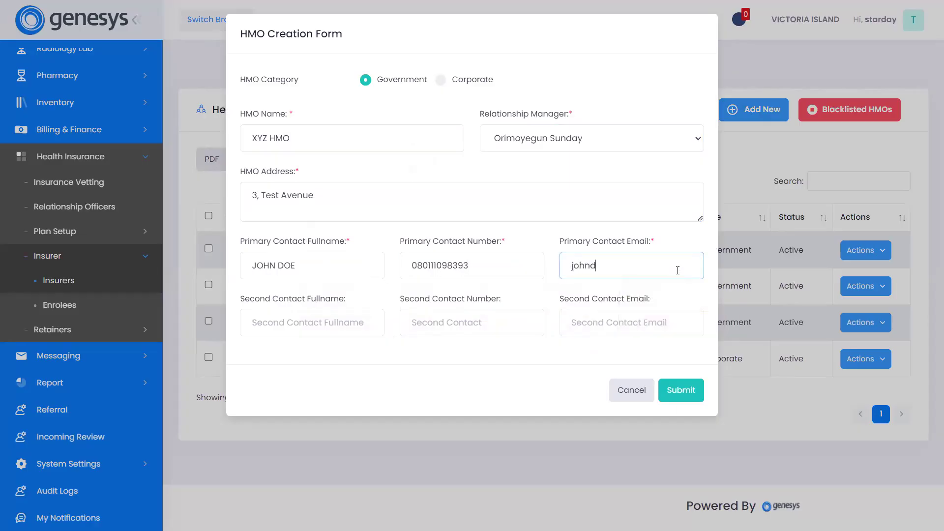
{"action": "type", "text": "oe@johndoe.com"}
{"action": "left_click", "coordinate": [679, 391]}
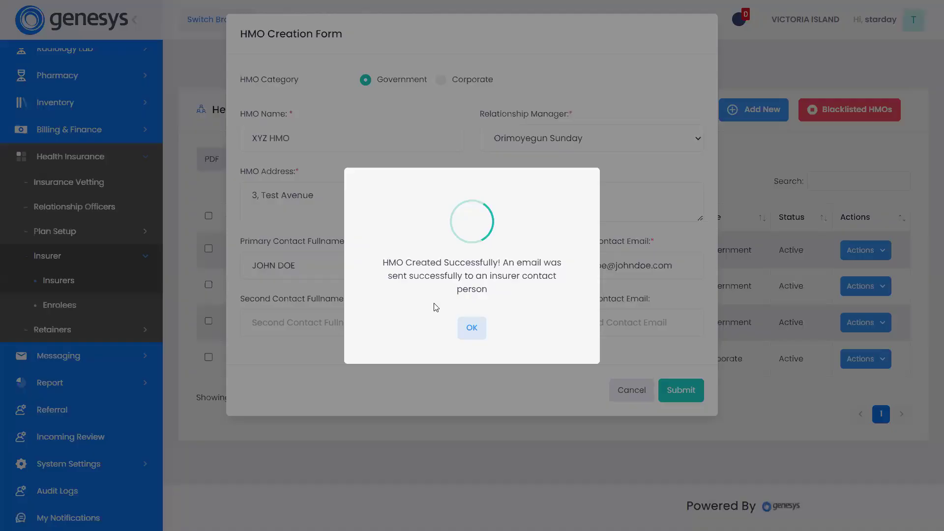
{"action": "left_click", "coordinate": [483, 330]}
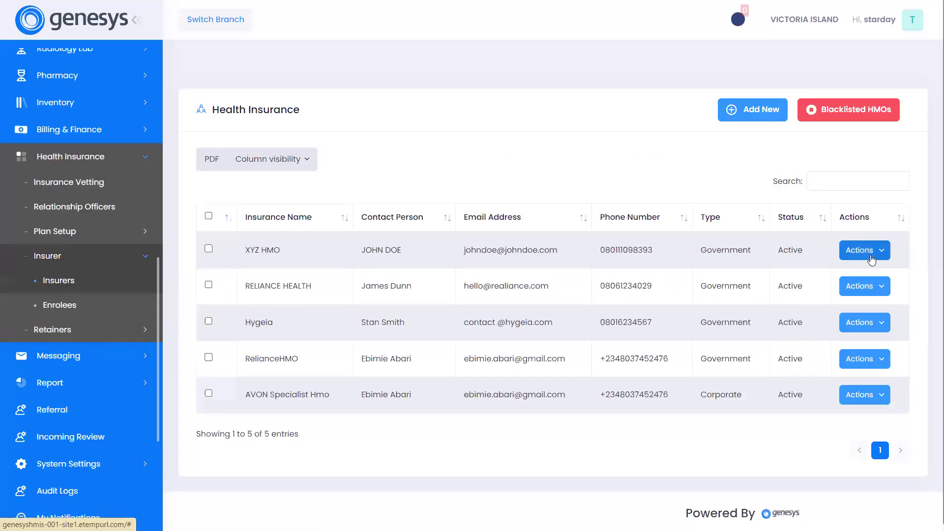
Map XYZ HMO to the Victoria Island Branch and Ikeja Branch and save the mappings.
{"action": "left_click", "coordinate": [869, 256]}
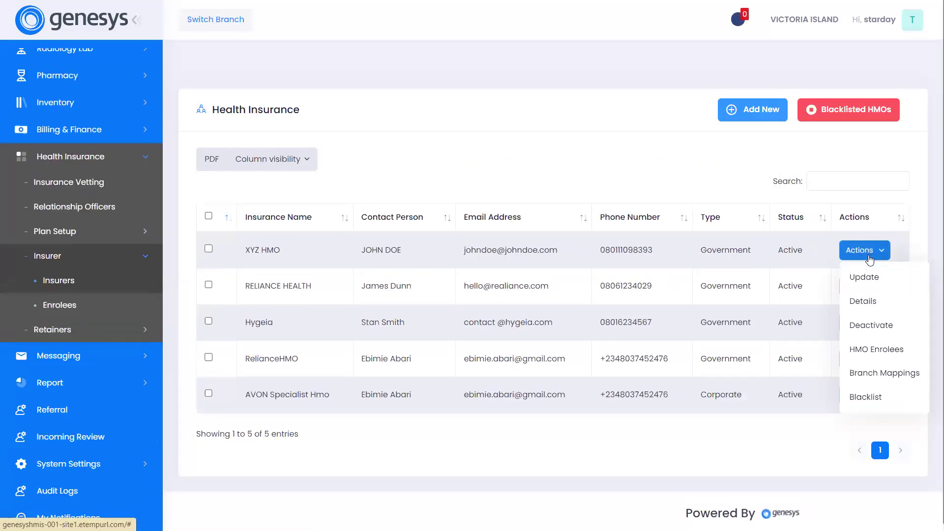
{"action": "left_click", "coordinate": [642, 256]}
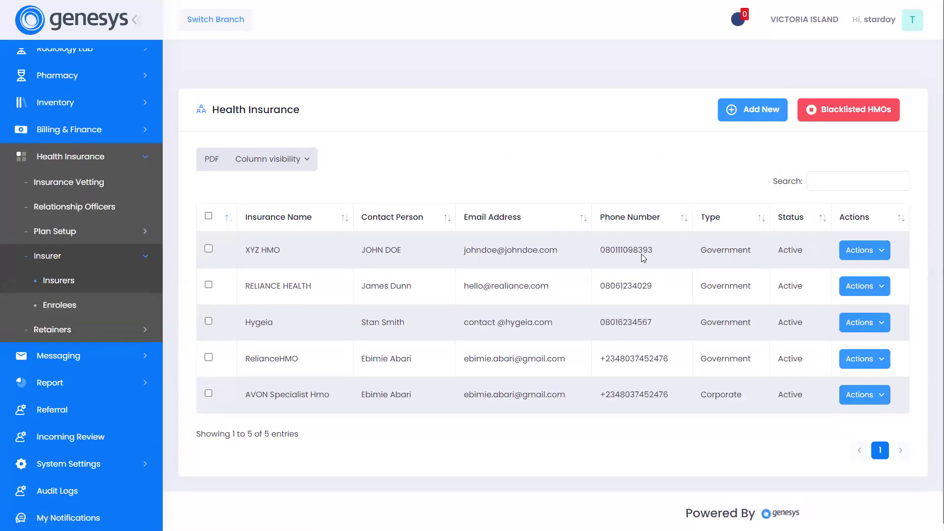
{"action": "left_click", "coordinate": [870, 252]}
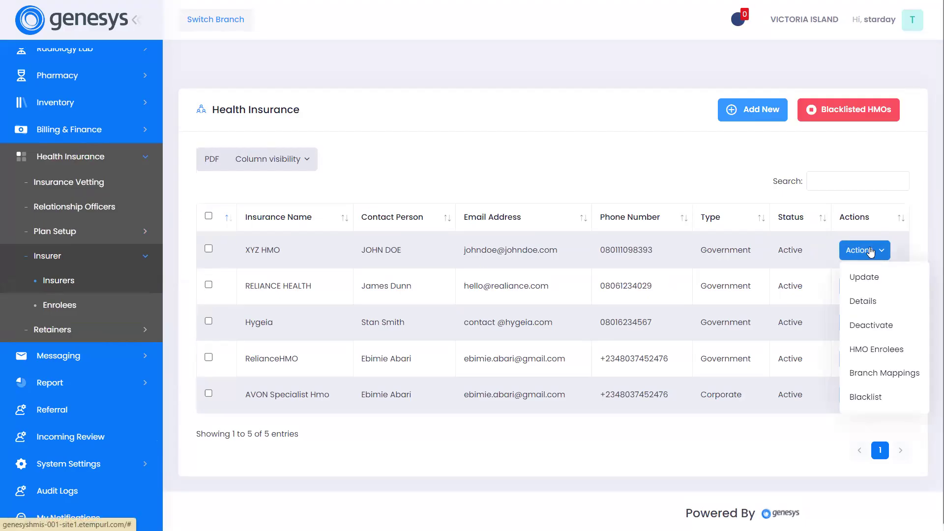
{"action": "left_click", "coordinate": [866, 375]}
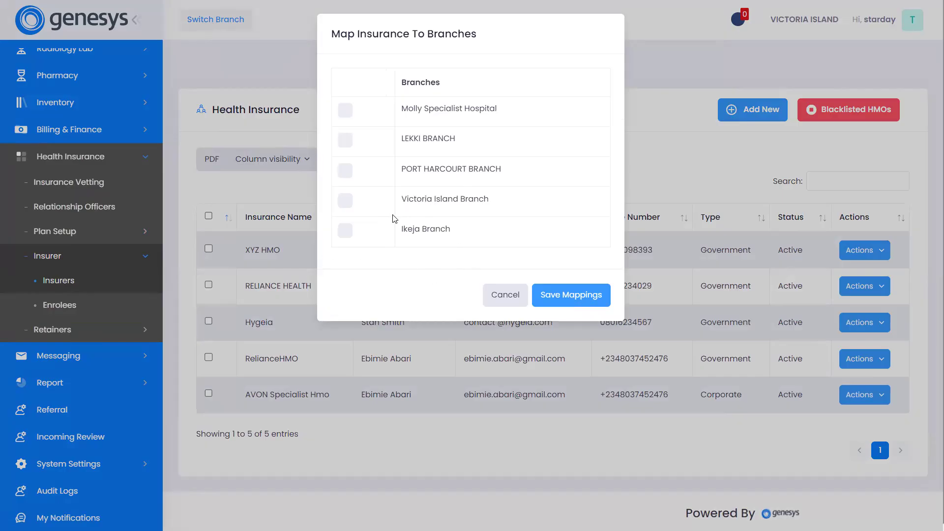
{"action": "left_click", "coordinate": [344, 200]}
{"action": "left_click", "coordinate": [347, 232]}
{"action": "left_click", "coordinate": [573, 298]}
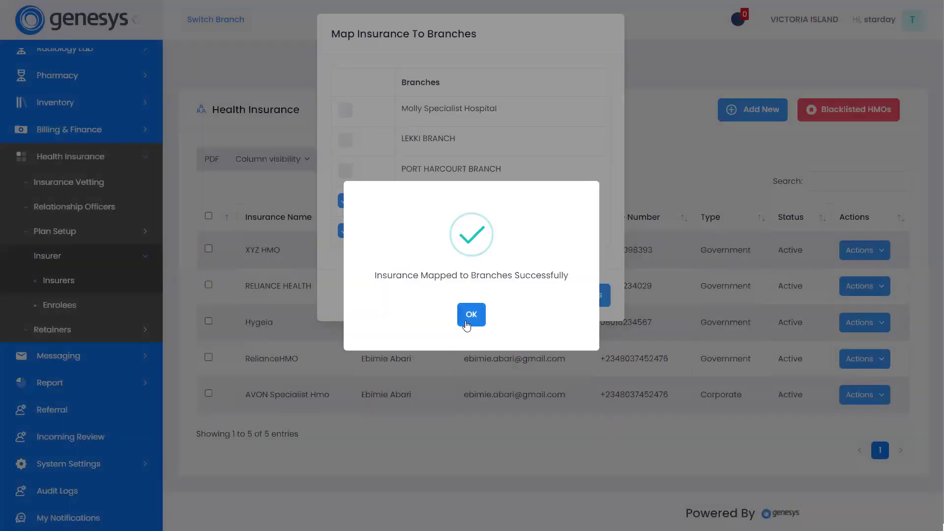
{"action": "left_click", "coordinate": [459, 315]}
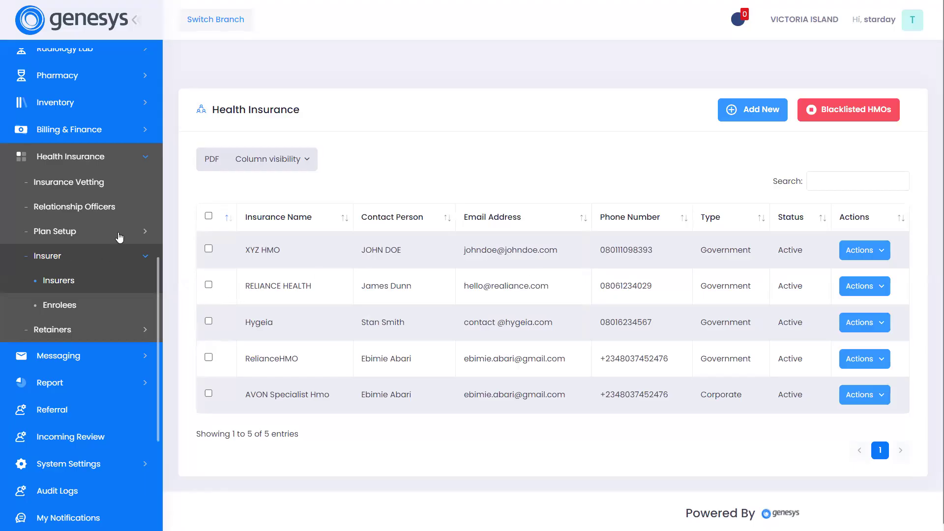
Open the Retainers list, examine the fields of the blank retainer creation form, and cancel it without creating a retainer.
{"action": "left_click", "coordinate": [129, 339]}
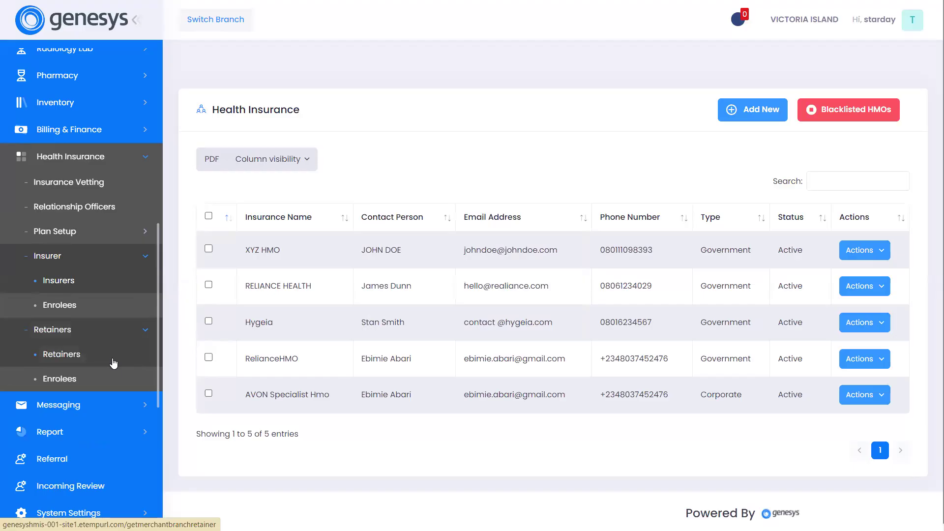
{"action": "left_click", "coordinate": [113, 362]}
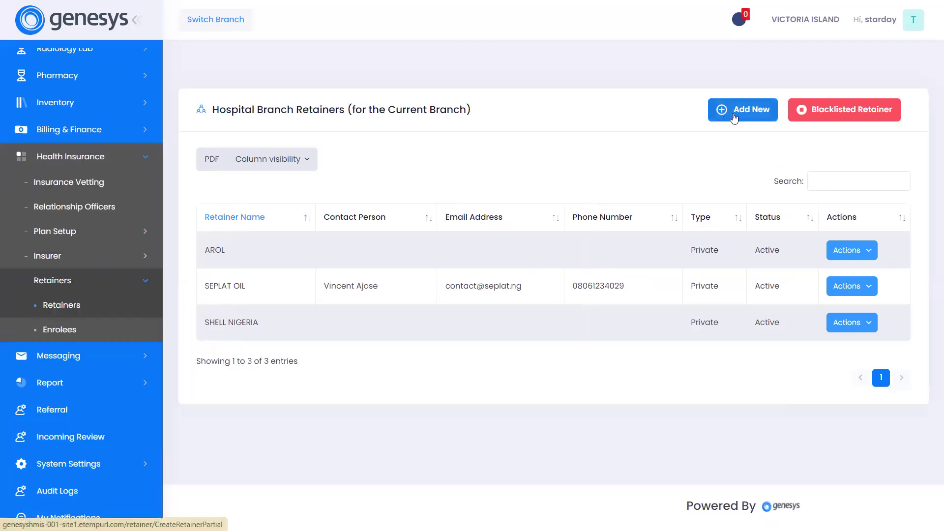
{"action": "left_click", "coordinate": [734, 118]}
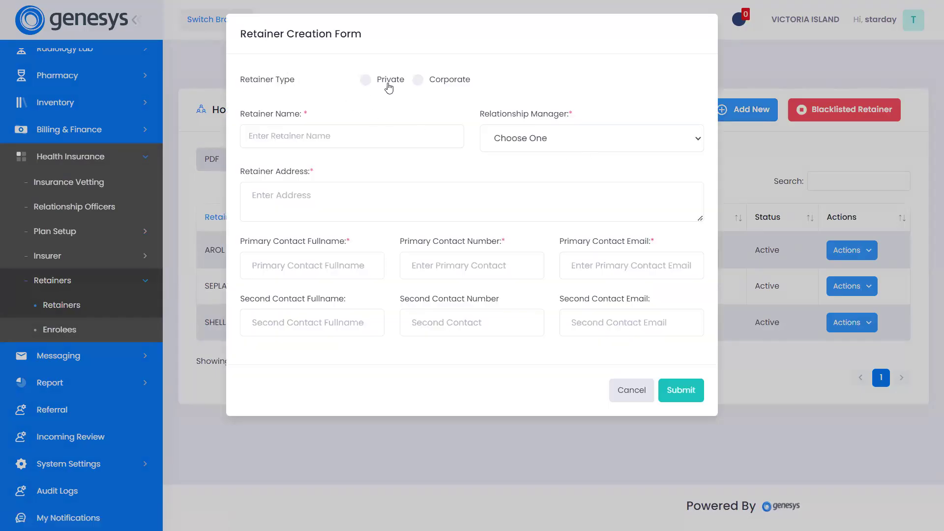
{"action": "left_click", "coordinate": [328, 136]}
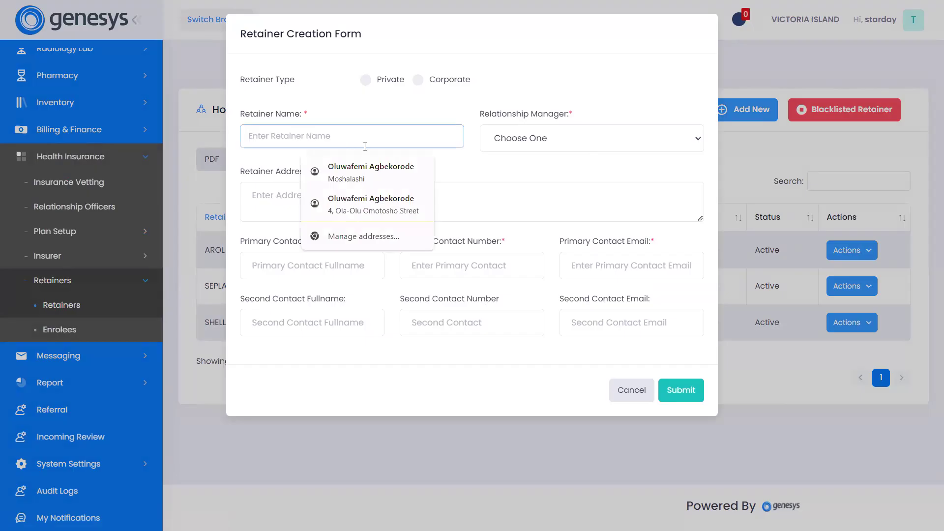
{"action": "left_click", "coordinate": [538, 142]}
{"action": "left_click", "coordinate": [370, 216]}
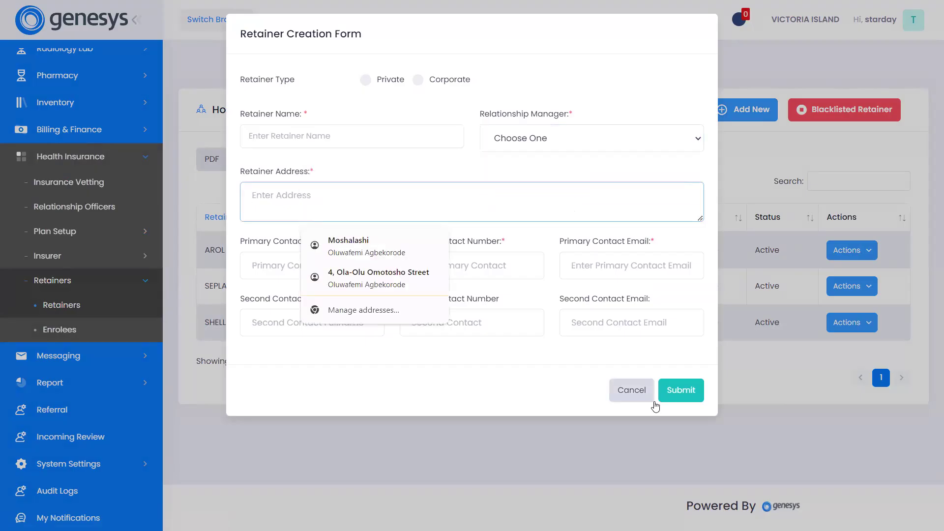
{"action": "left_click", "coordinate": [628, 396]}
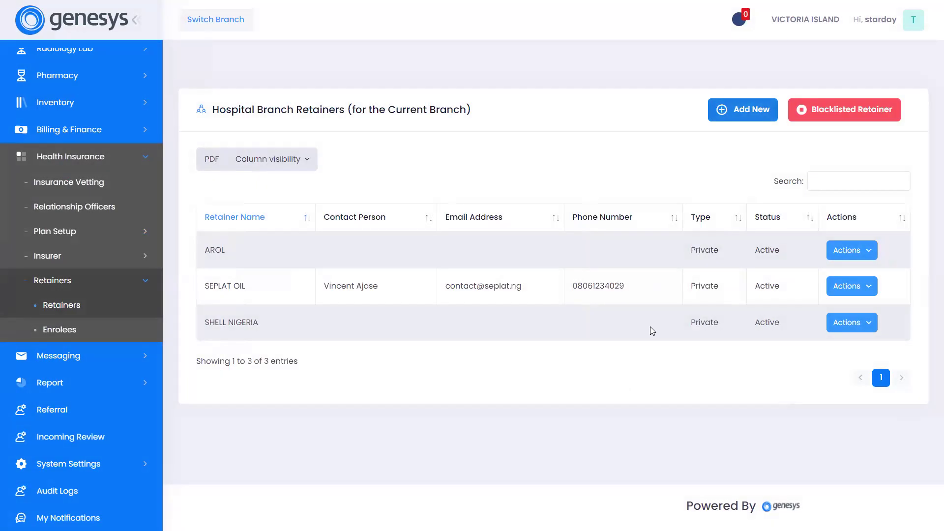
Open the insurance Plans list under Plan Setup and start a new plan in the Insurer category.
{"action": "left_click", "coordinate": [100, 235]}
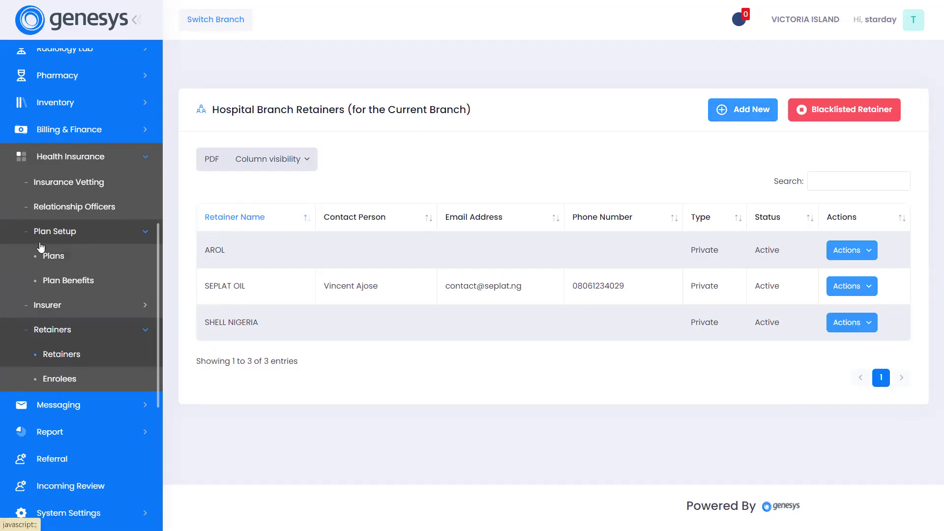
{"action": "left_click", "coordinate": [88, 264]}
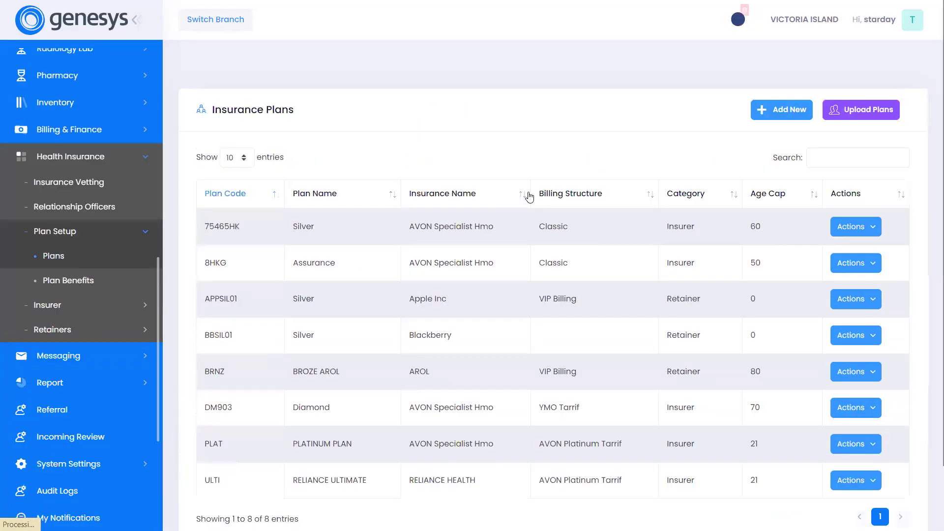
{"action": "scroll", "coordinate": [528, 197], "scroll_direction": "down", "scroll_amount": 2}
{"action": "scroll", "coordinate": [628, 205], "scroll_direction": "up", "scroll_amount": 2}
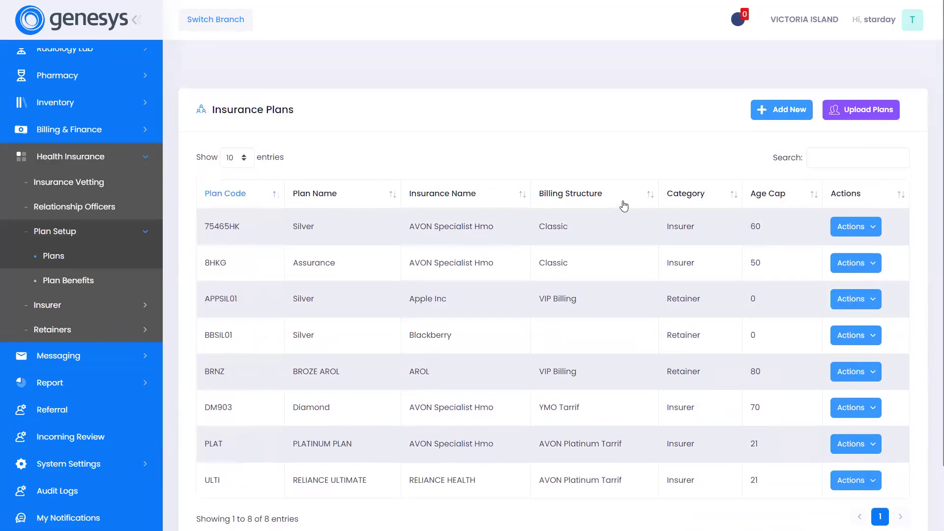
{"action": "left_click", "coordinate": [763, 112]}
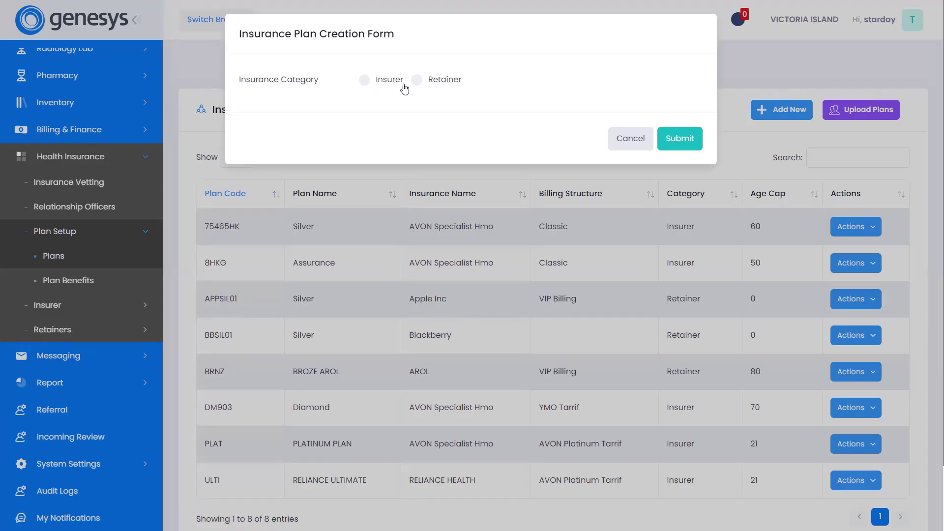
{"action": "left_click", "coordinate": [370, 80]}
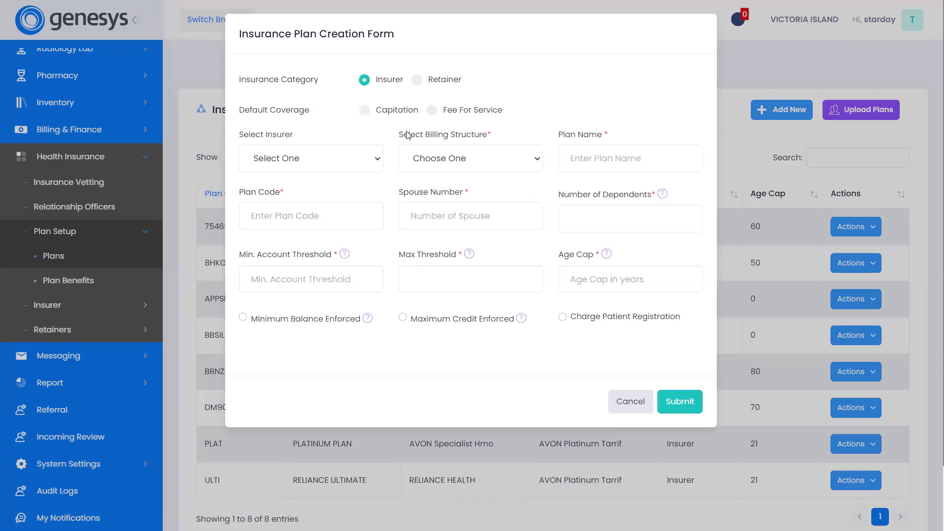
Set the plan's default coverage to Capitation with a capitation amount of 300000.
{"action": "left_click", "coordinate": [366, 112]}
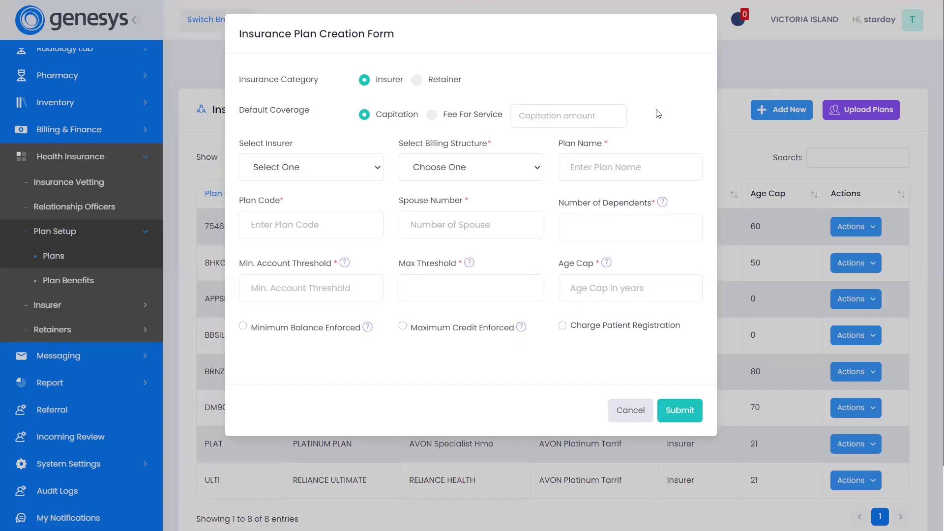
{"action": "left_click", "coordinate": [559, 125]}
{"action": "type", "text": "300000"}
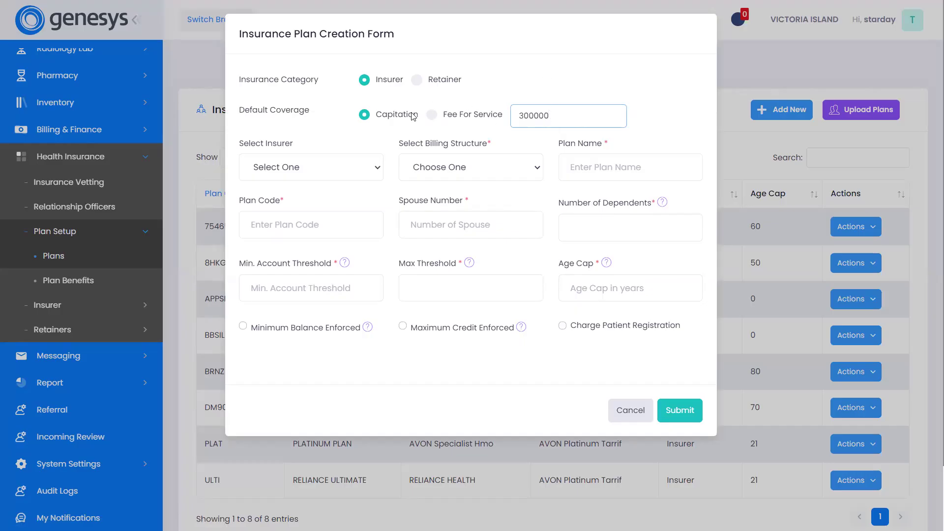
Set the default coverage to Fee For Service, and choose XYZ HMO as insurer with the XYZ HMO TARRIF billing structure.
{"action": "left_click", "coordinate": [427, 116]}
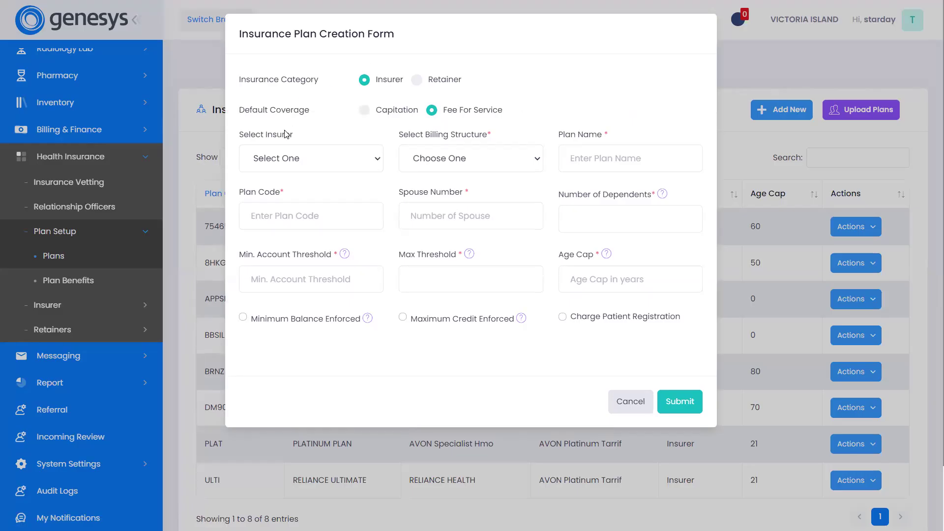
{"action": "left_click", "coordinate": [308, 161]}
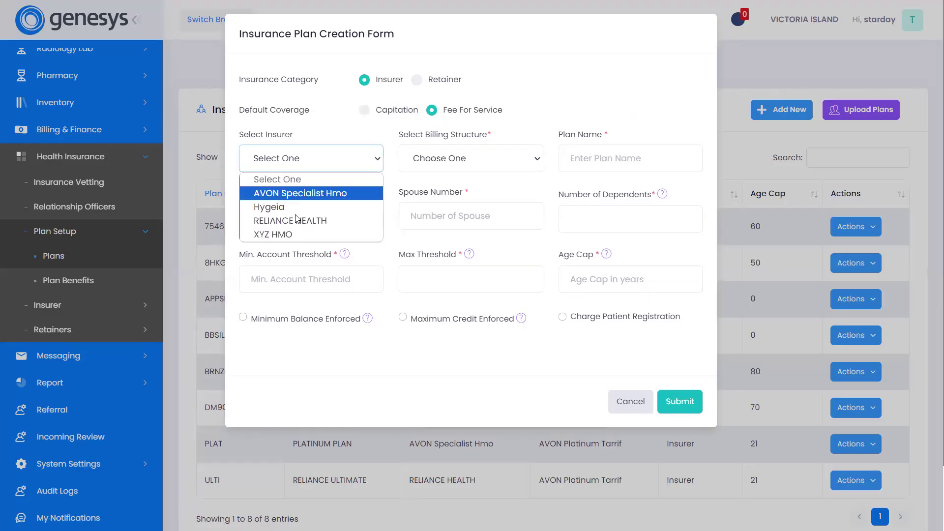
{"action": "left_click", "coordinate": [280, 236]}
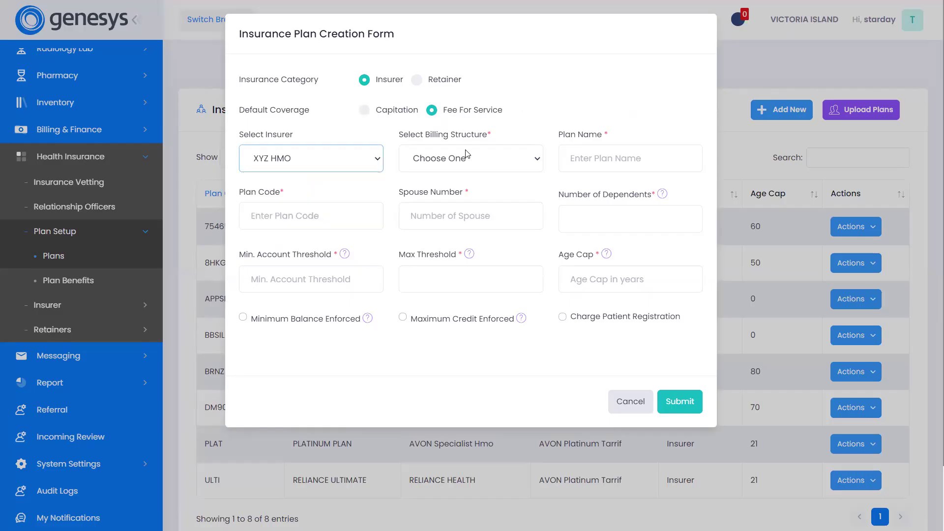
{"action": "left_click", "coordinate": [467, 154]}
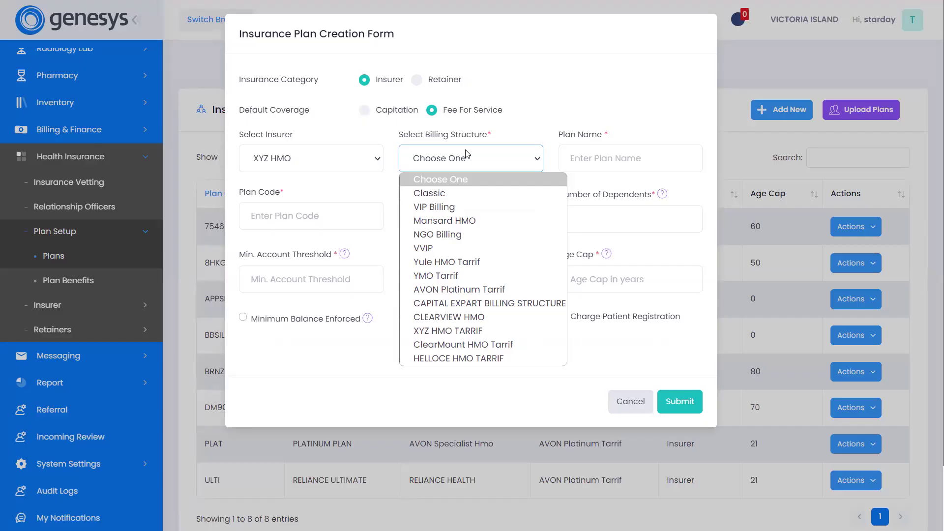
{"action": "left_click", "coordinate": [499, 331]}
Name the plan XYZ GOLD with plan code XYZ7383, and allow 2 spouses and 5 dependents.
{"action": "left_click", "coordinate": [610, 159]}
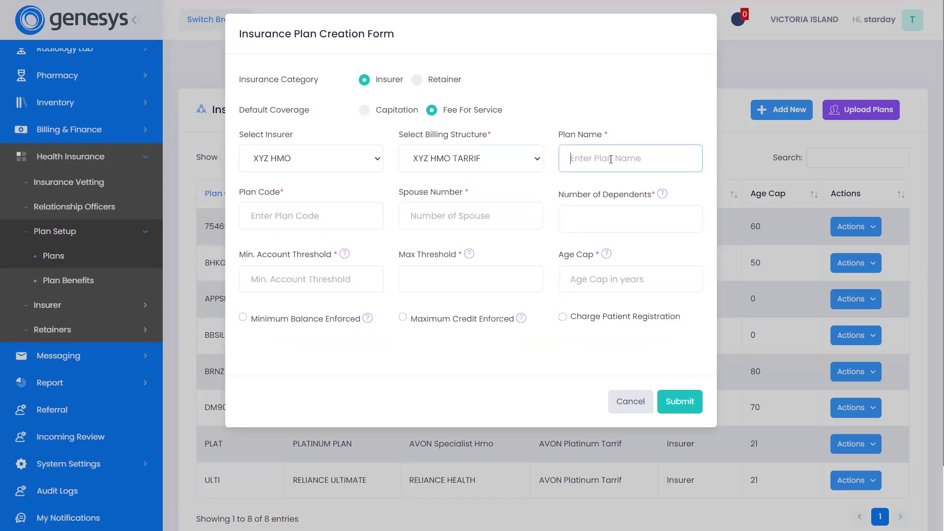
{"action": "type", "text": "XYZ GOLD"}
{"action": "left_click", "coordinate": [325, 218]}
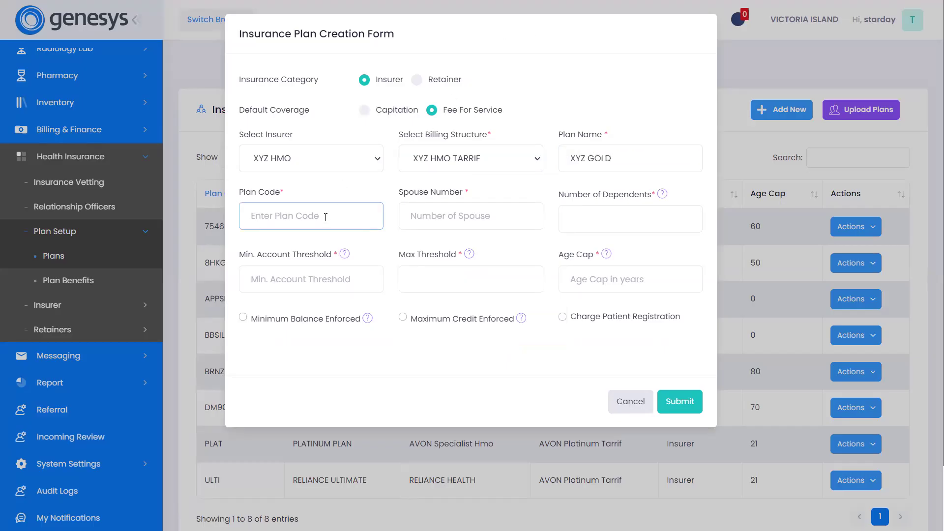
{"action": "type", "text": "XYZ7383"}
{"action": "left_click", "coordinate": [425, 220]}
{"action": "type", "text": "2"}
{"action": "left_click", "coordinate": [610, 222]}
{"action": "type", "text": "5"}
Check the help for the minimum account threshold and set that threshold to 0.
{"action": "left_click", "coordinate": [313, 278]}
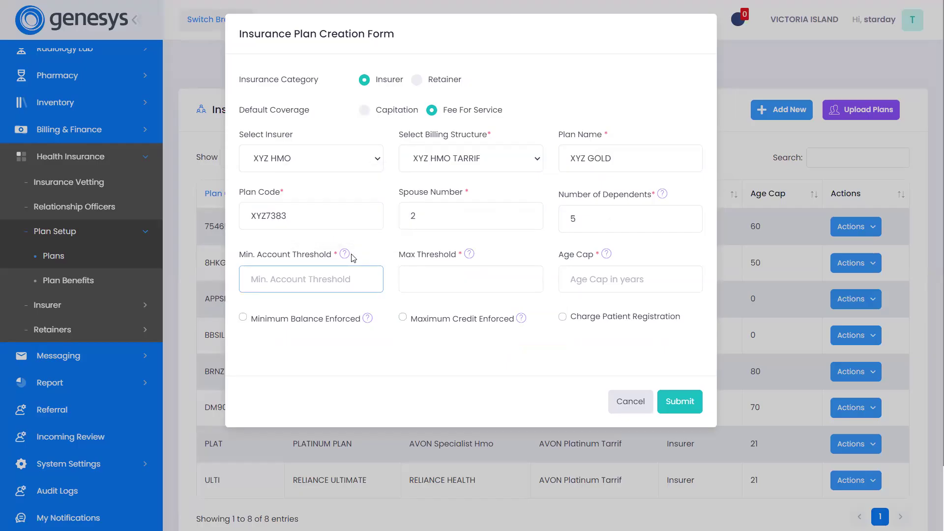
{"action": "mouse_move", "coordinate": [343, 256]}
{"action": "type", "text": "0"}
{"action": "left_click", "coordinate": [477, 286]}
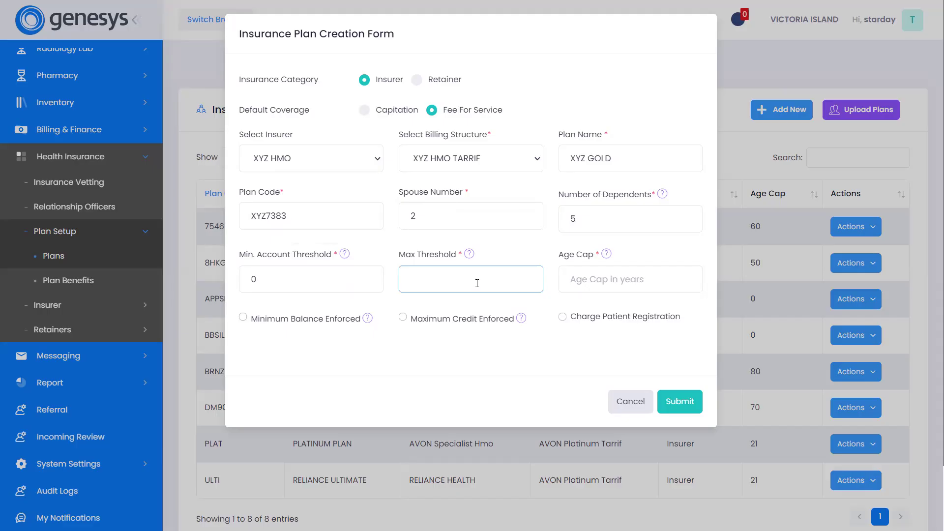
Set the minimum account threshold to 10000, the max threshold to 300000 and the age cap to 50.
{"action": "left_click", "coordinate": [300, 284]}
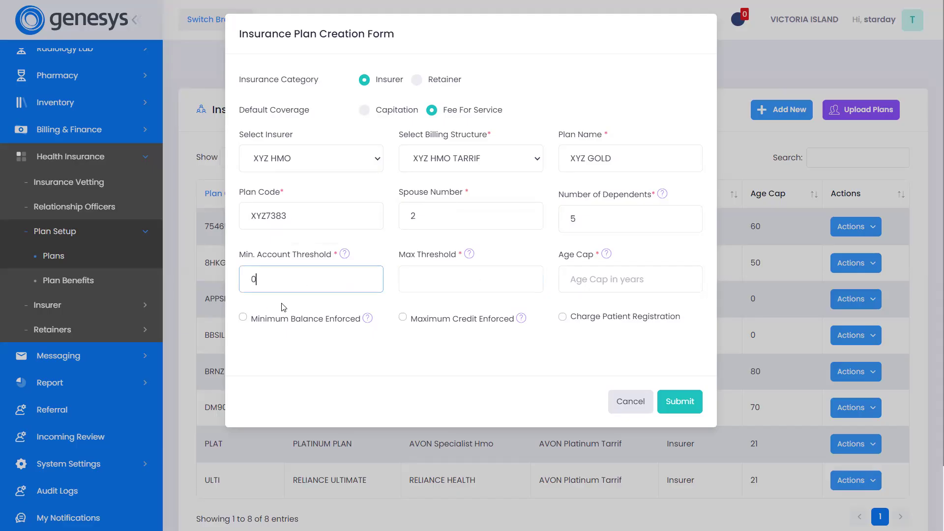
{"action": "key", "text": "BackSpace"}
{"action": "type", "text": "10000"}
{"action": "left_click", "coordinate": [436, 270]}
{"action": "type", "text": "300000"}
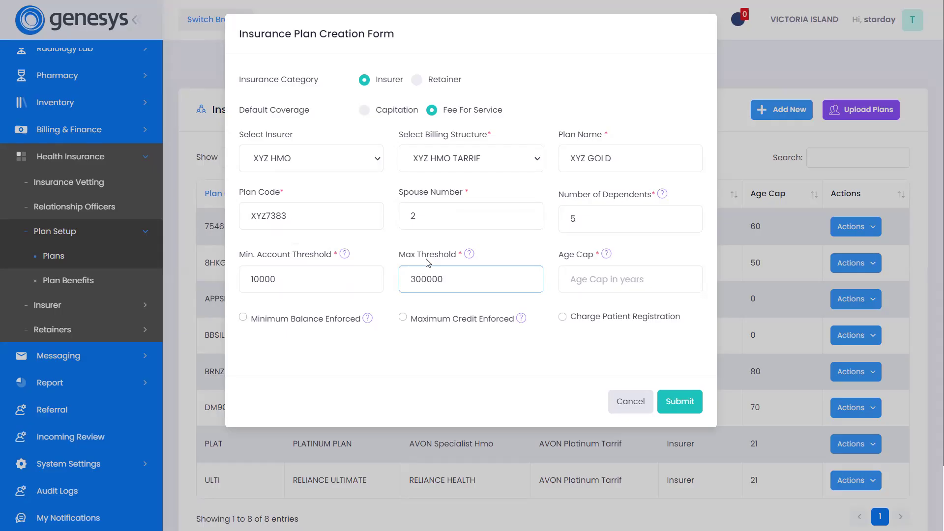
{"action": "left_click", "coordinate": [591, 277]}
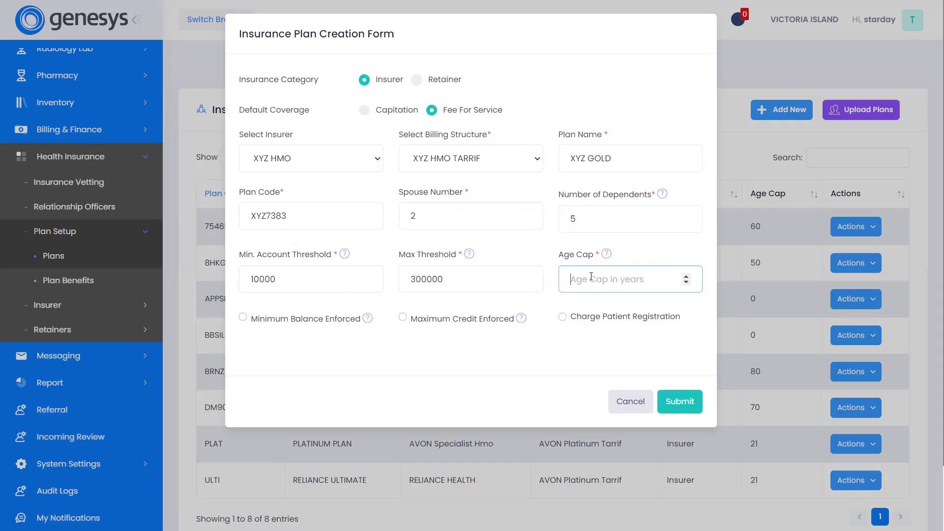
{"action": "type", "text": "50"}
Try out the Minimum Balance Enforced, Maximum Credit Enforced and Charge Patient Registration options, leaving all three switched off.
{"action": "left_click", "coordinate": [243, 318]}
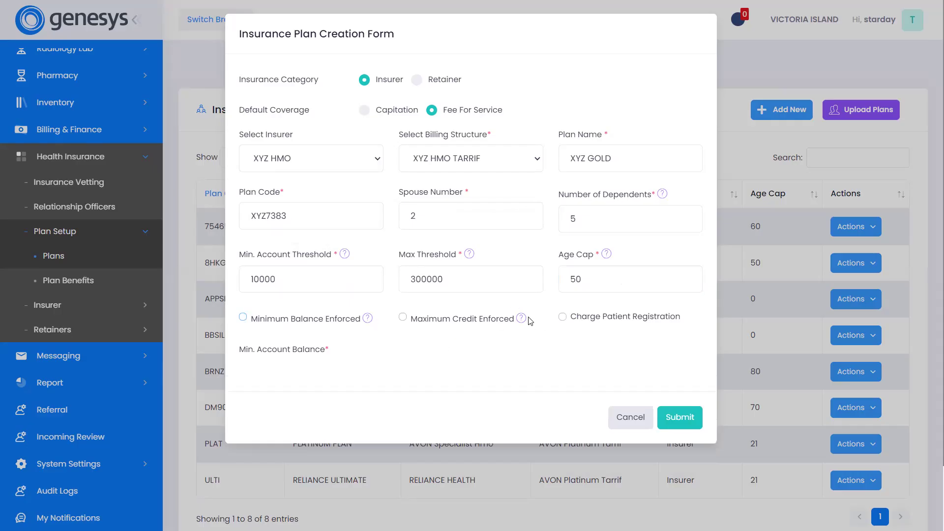
{"action": "mouse_move", "coordinate": [522, 321]}
{"action": "left_click", "coordinate": [564, 316]}
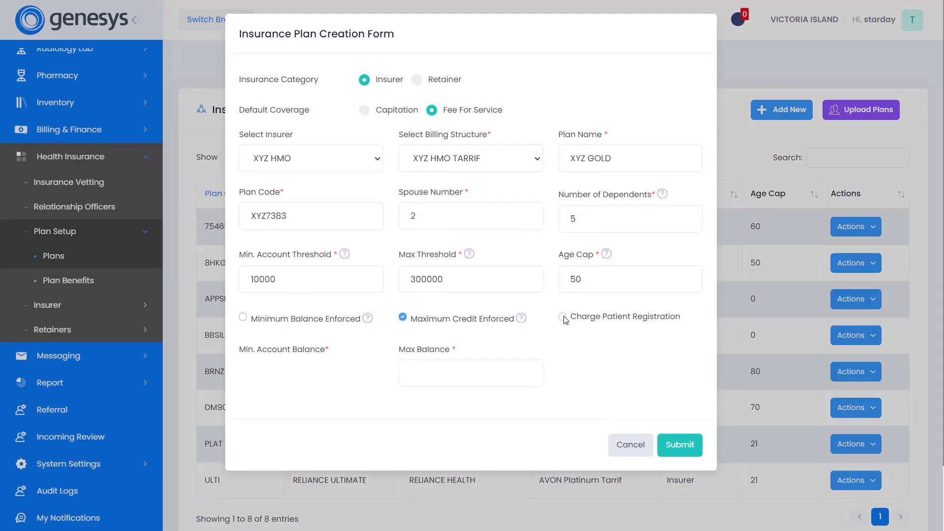
{"action": "left_click", "coordinate": [564, 317]}
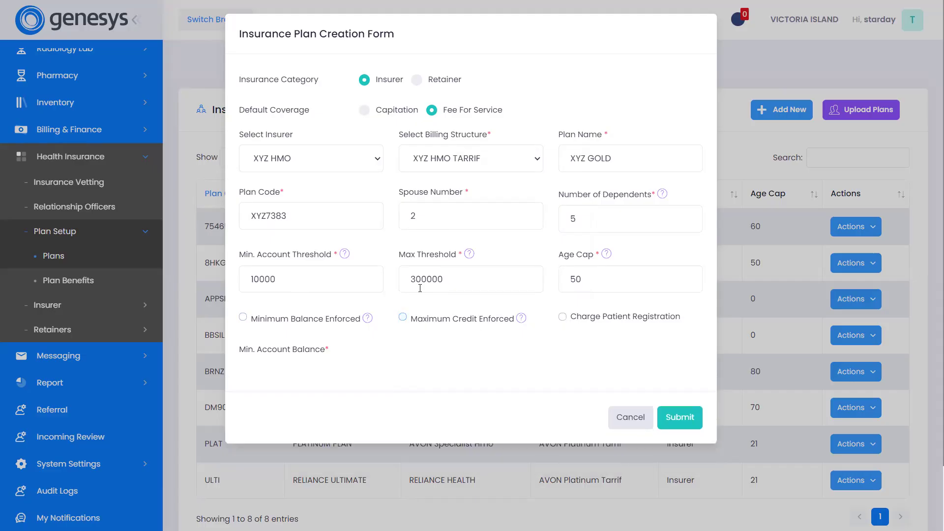
{"action": "scroll", "coordinate": [624, 392], "scroll_direction": "down", "scroll_amount": 2}
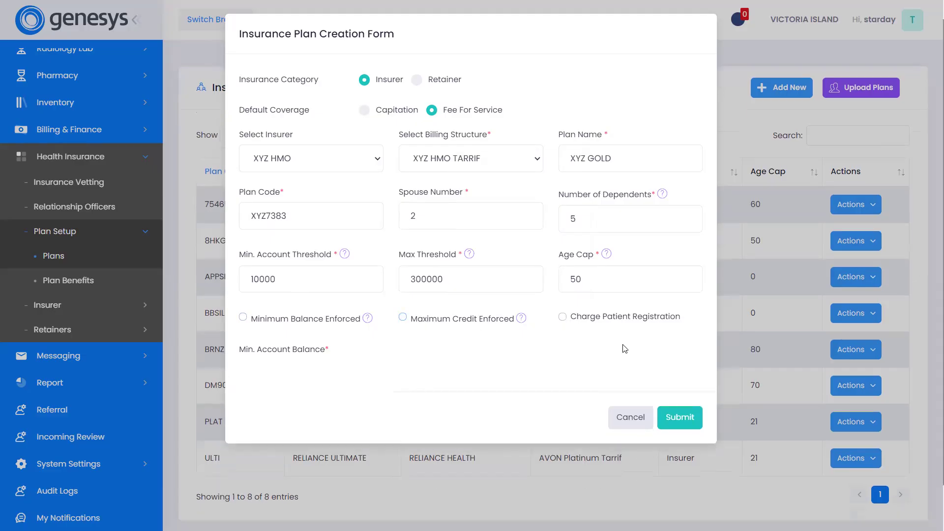
Submit the new insurance plan and show the available actions for XYZ GOLD in the Insurance Plans list.
{"action": "left_click", "coordinate": [691, 415]}
{"action": "left_click", "coordinate": [474, 309]}
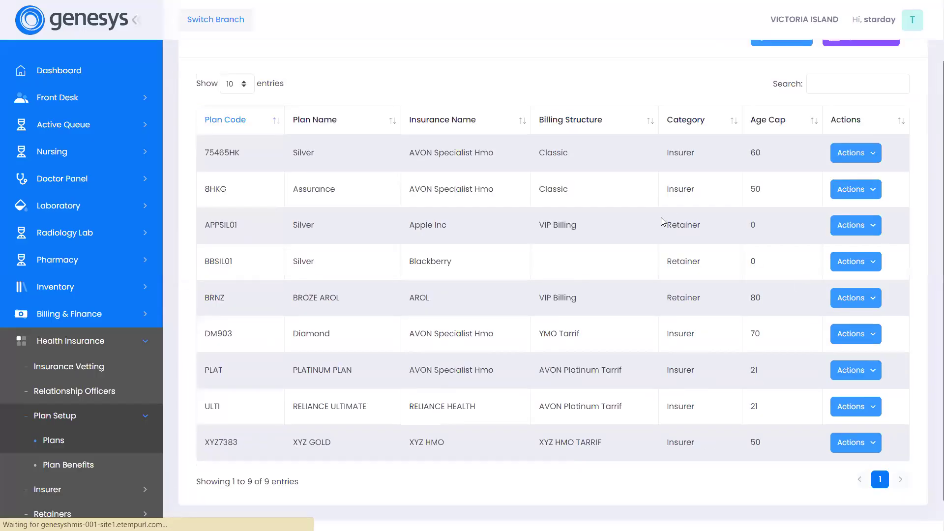
{"action": "scroll", "coordinate": [661, 222], "scroll_direction": "down", "scroll_amount": 3}
{"action": "left_click", "coordinate": [850, 404]}
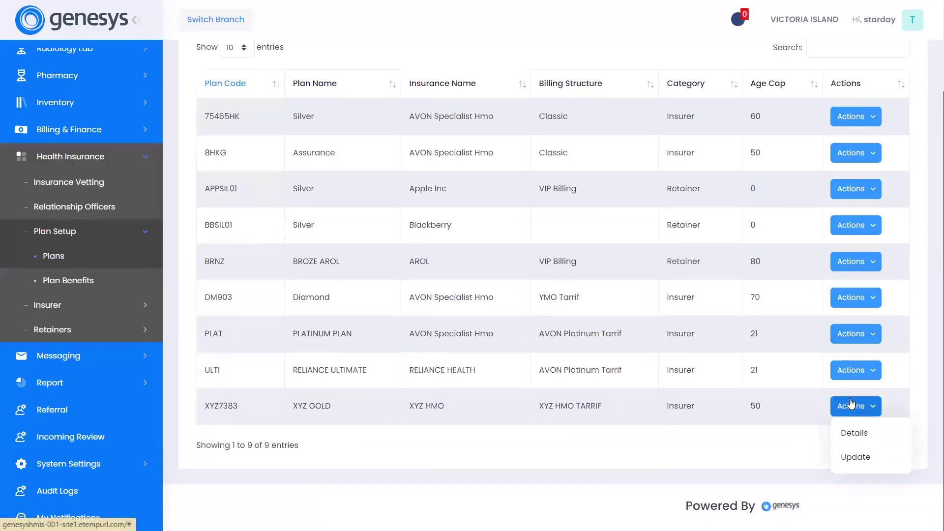
{"action": "scroll", "coordinate": [851, 388], "scroll_direction": "up", "scroll_amount": 3}
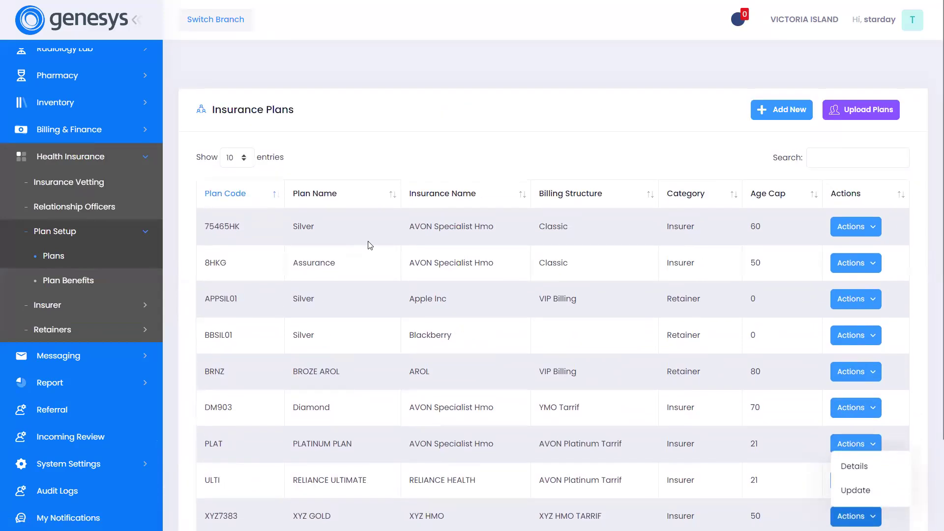
{"action": "scroll", "coordinate": [373, 244], "scroll_direction": "down", "scroll_amount": 2}
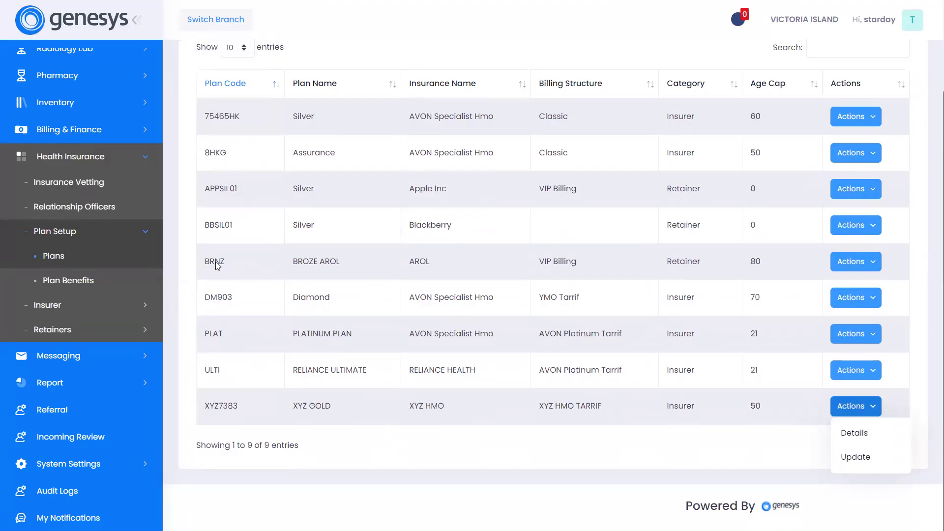
{"action": "scroll", "coordinate": [407, 246], "scroll_direction": "up", "scroll_amount": 2}
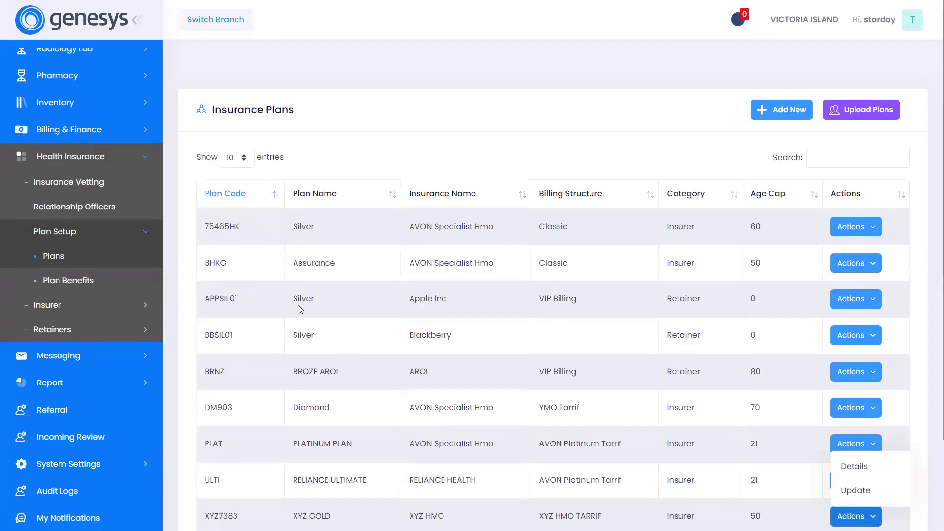